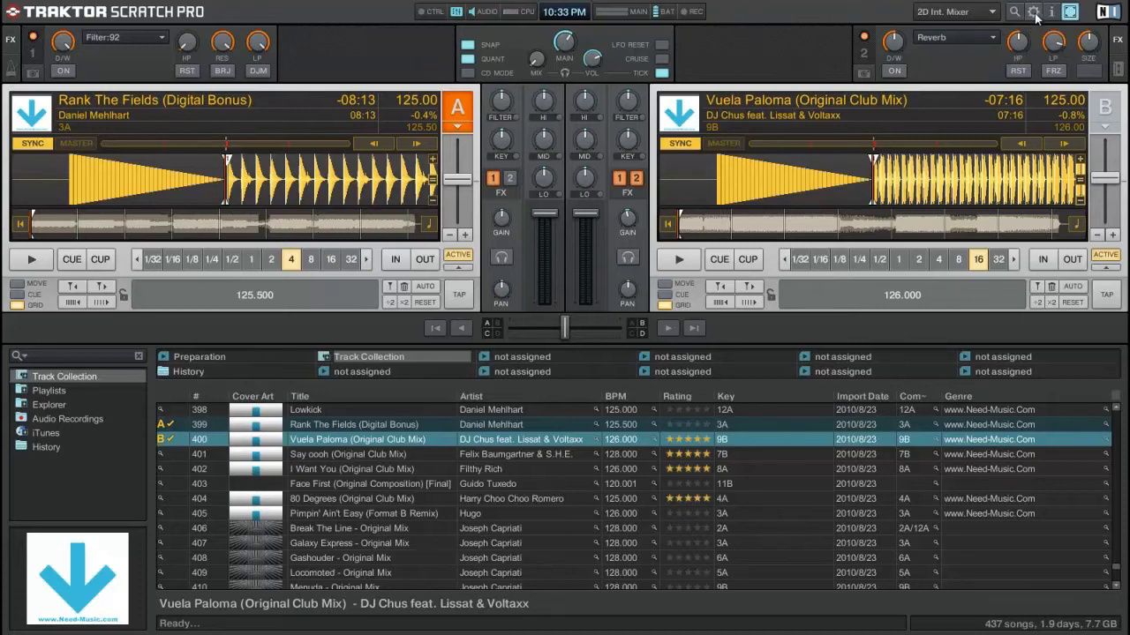
Step: Open Preferences and browse Timecode Setup, Input/Output Routing, Audio Setup, MIDI Clock, ending on Loading
left_click(1034, 12)
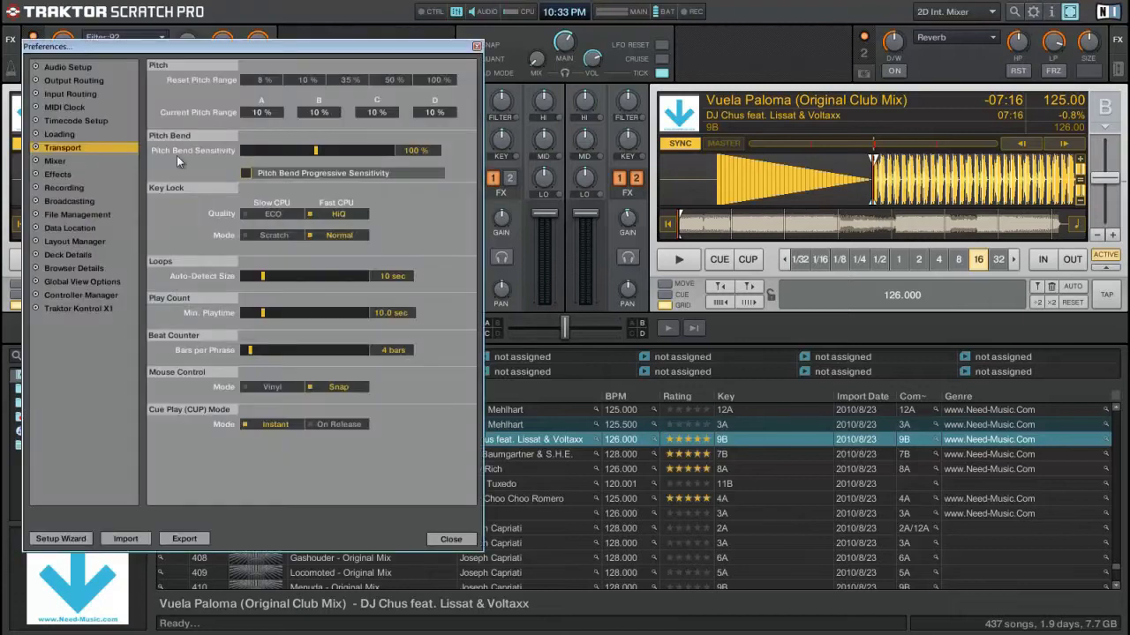
left_click(62, 120)
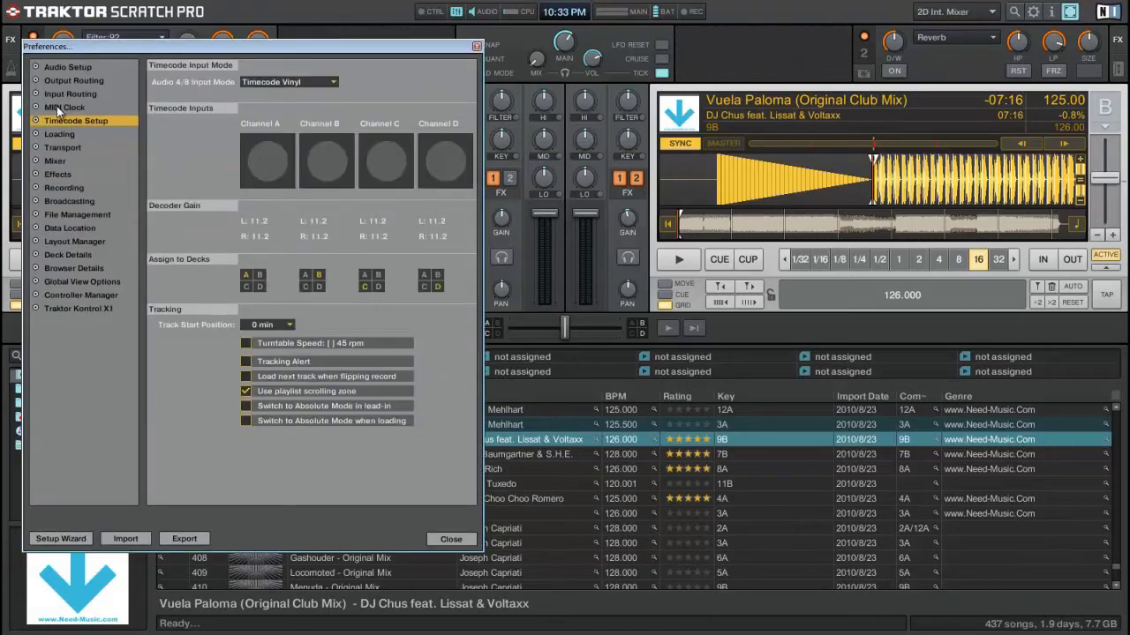
left_click(56, 95)
left_click(56, 81)
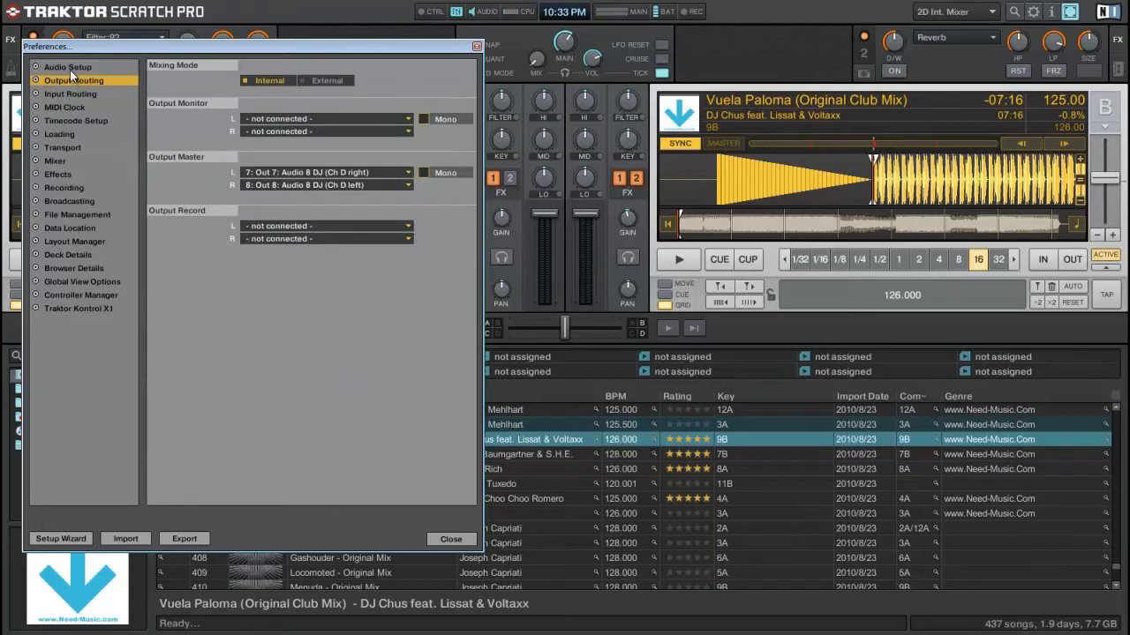
left_click(70, 67)
left_click(68, 120)
left_click(68, 109)
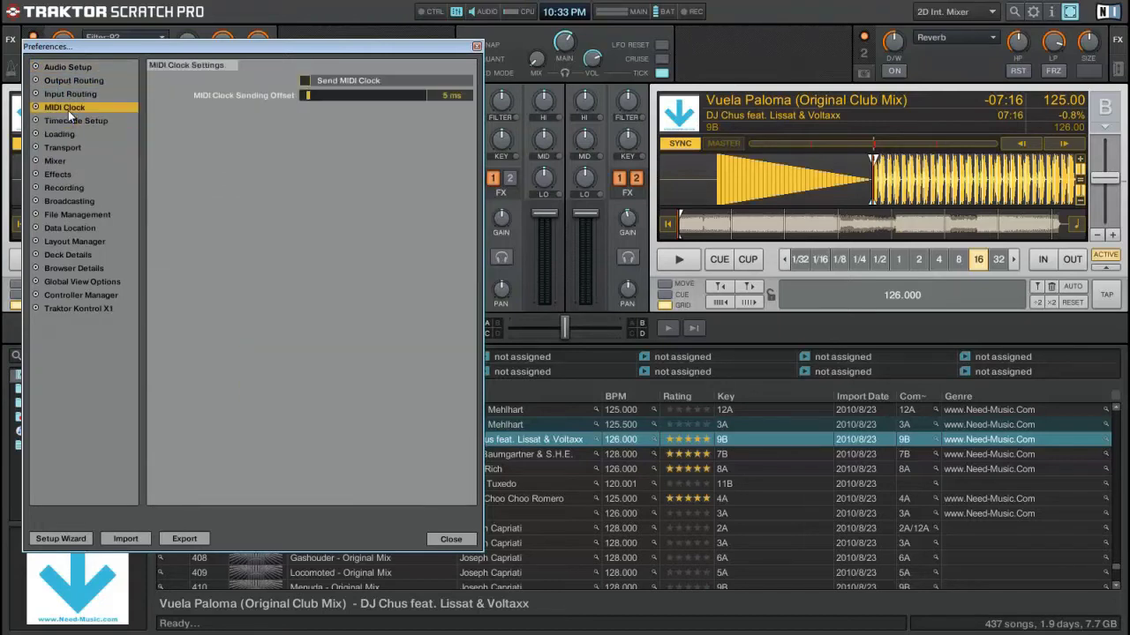
left_click(66, 134)
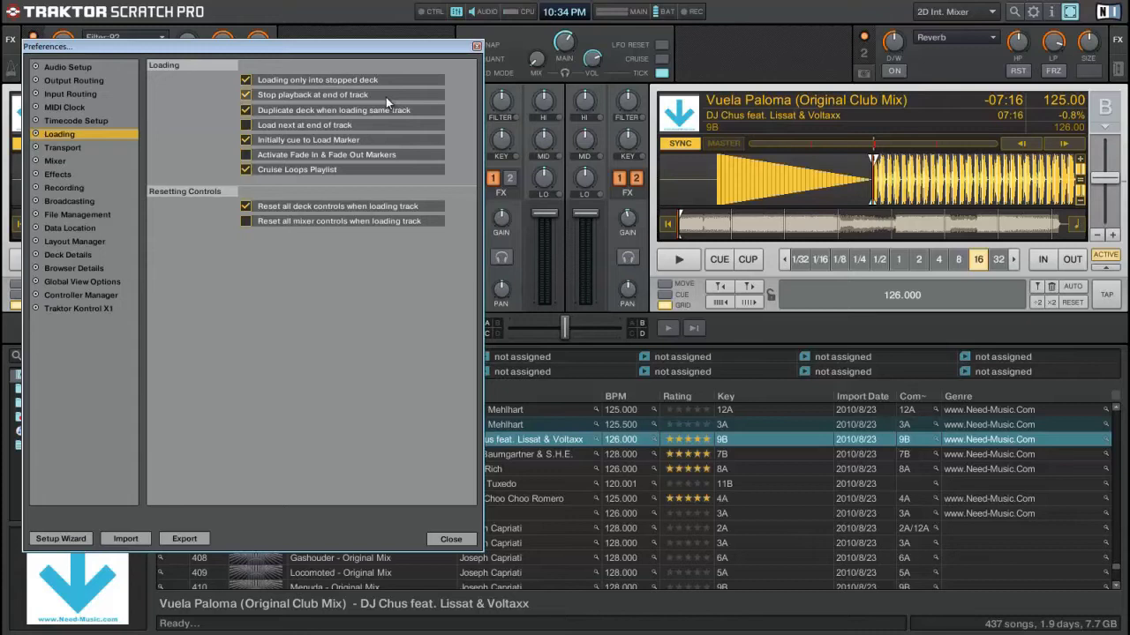
Step: Show the Transport page with HiQ key lock, Snap mouse control and Instant cue play
left_click(60, 147)
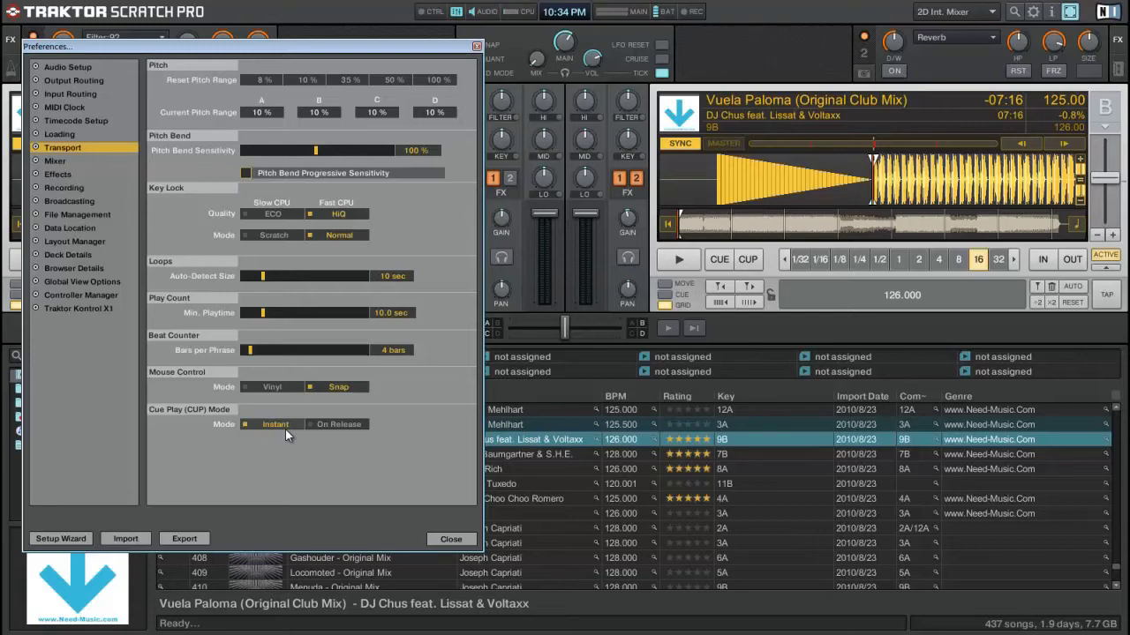
Step: Close Preferences and expand the decks' grid and tempo controls
left_click(451, 539)
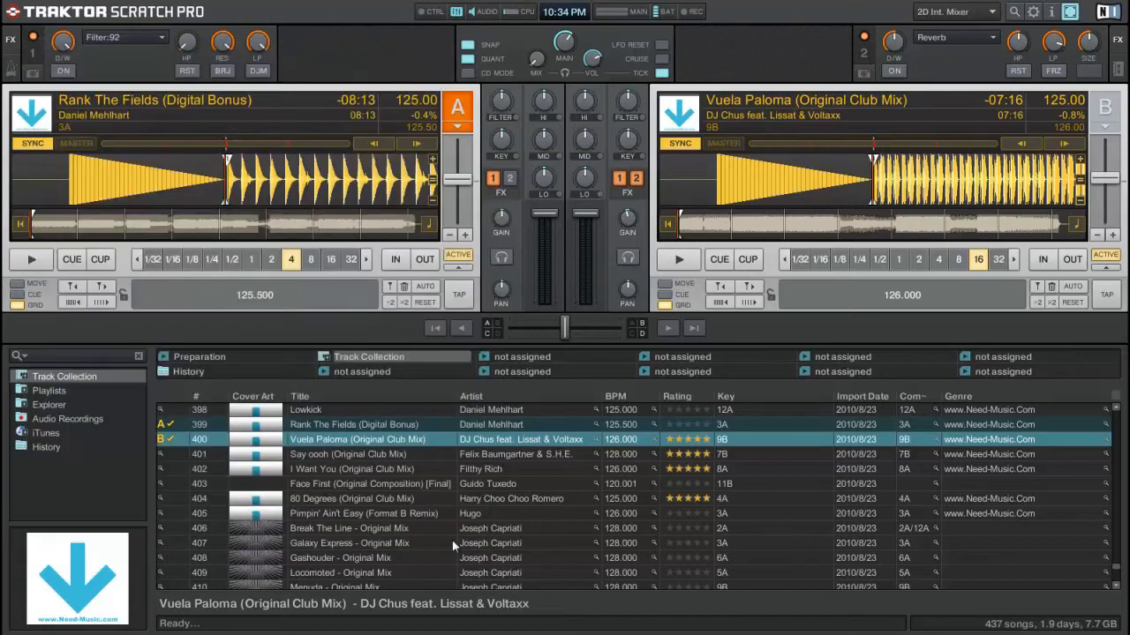
left_click(459, 270)
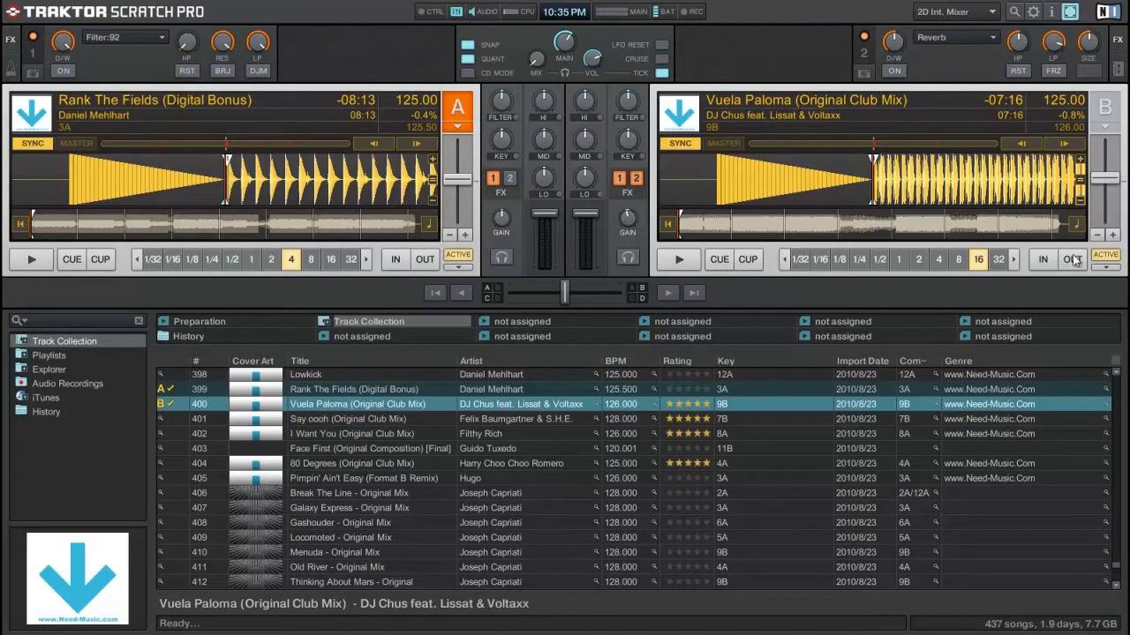
left_click(1104, 267)
Step: Nudge deck B's beat grid six small steps with the grid-shift arrow
left_click(751, 287)
left_click(751, 287)
left_click(751, 286)
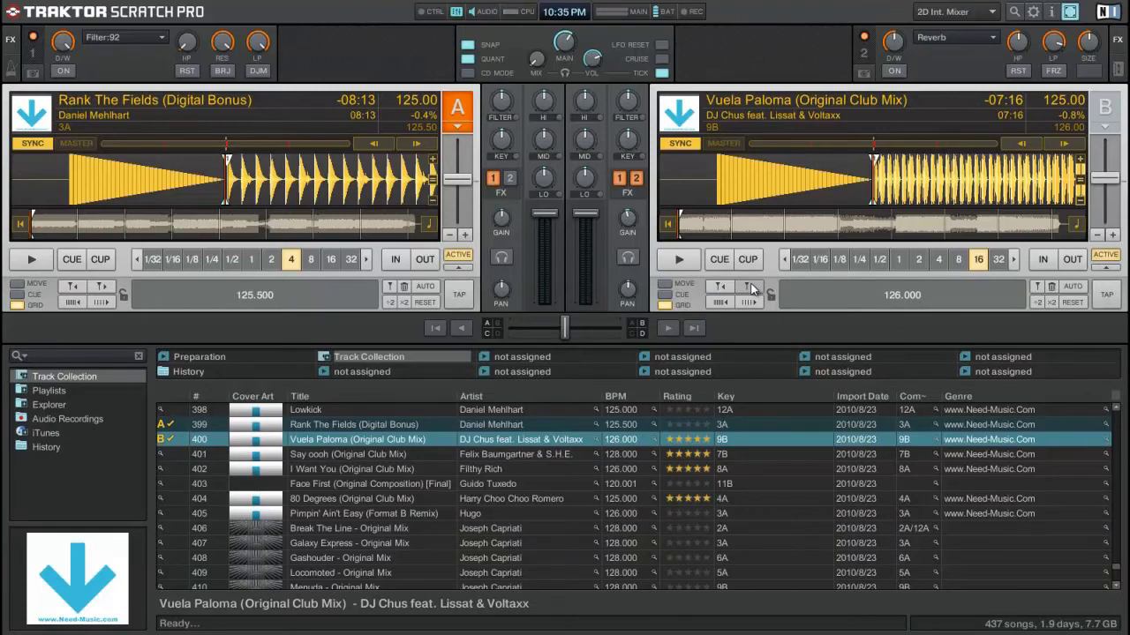
left_click(751, 286)
left_click(751, 287)
left_click(751, 287)
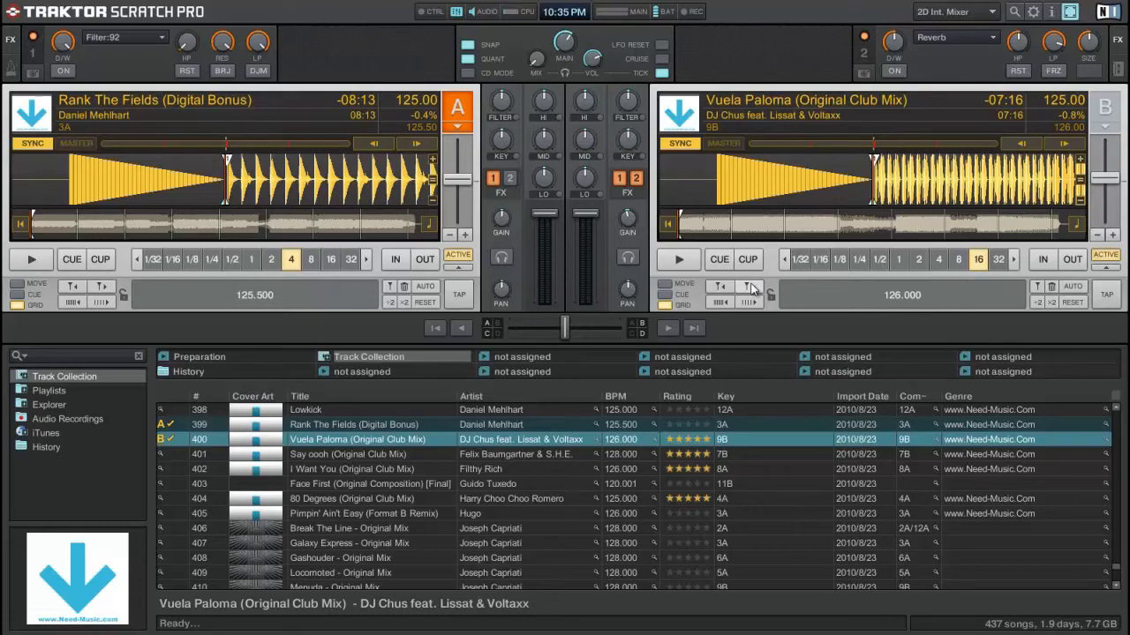
Step: Play decks A and B together briefly, then stop both
key("f")
key("j")
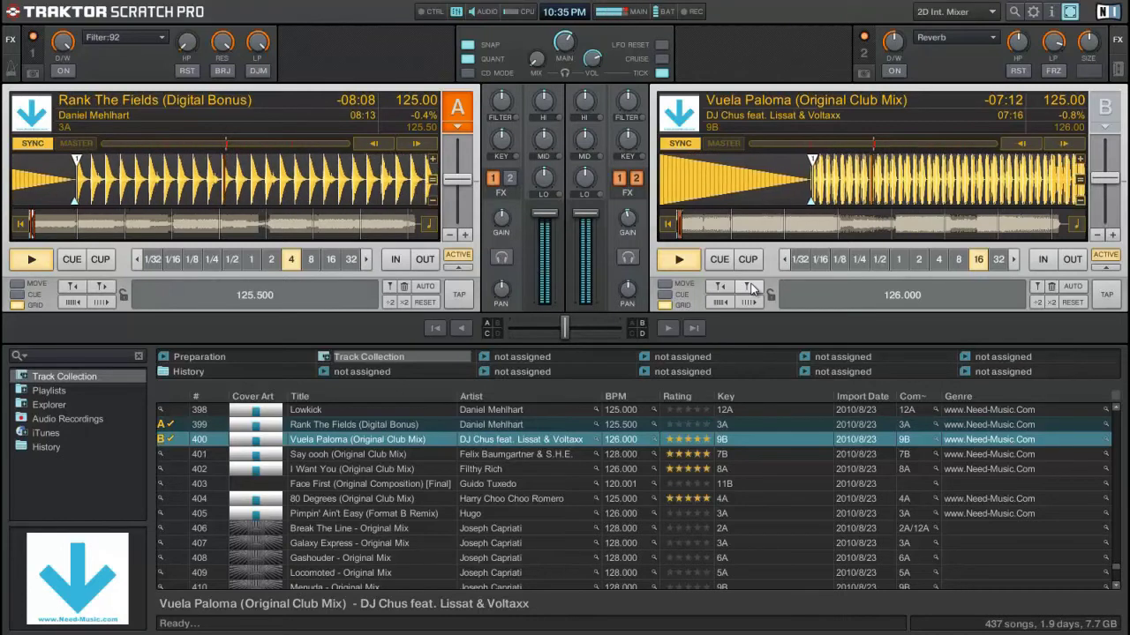
key("j")
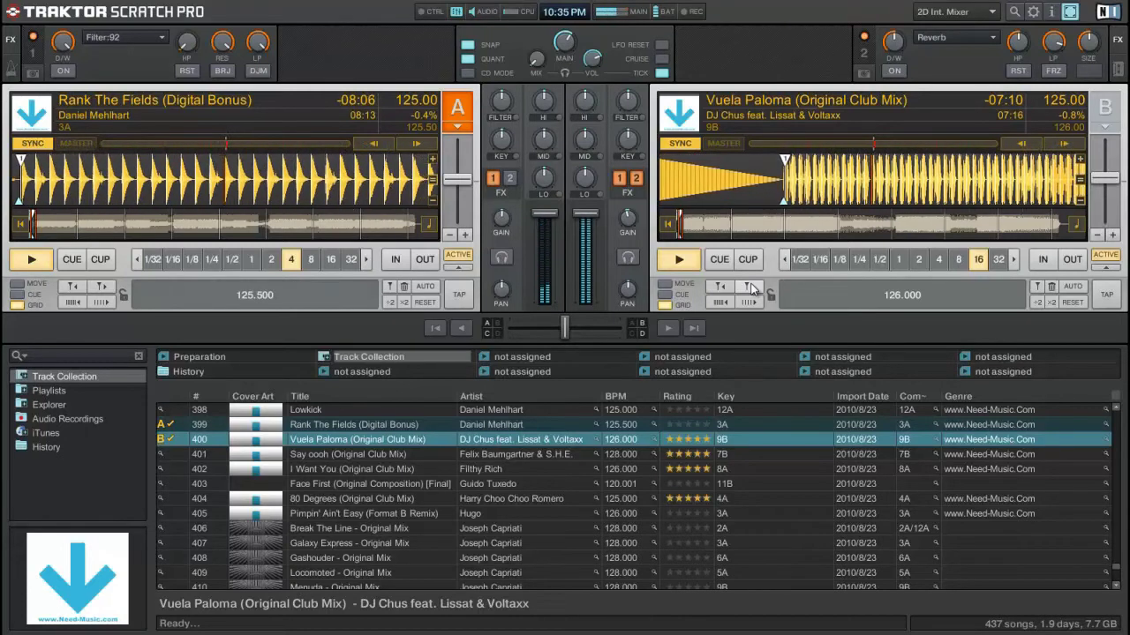
key("f")
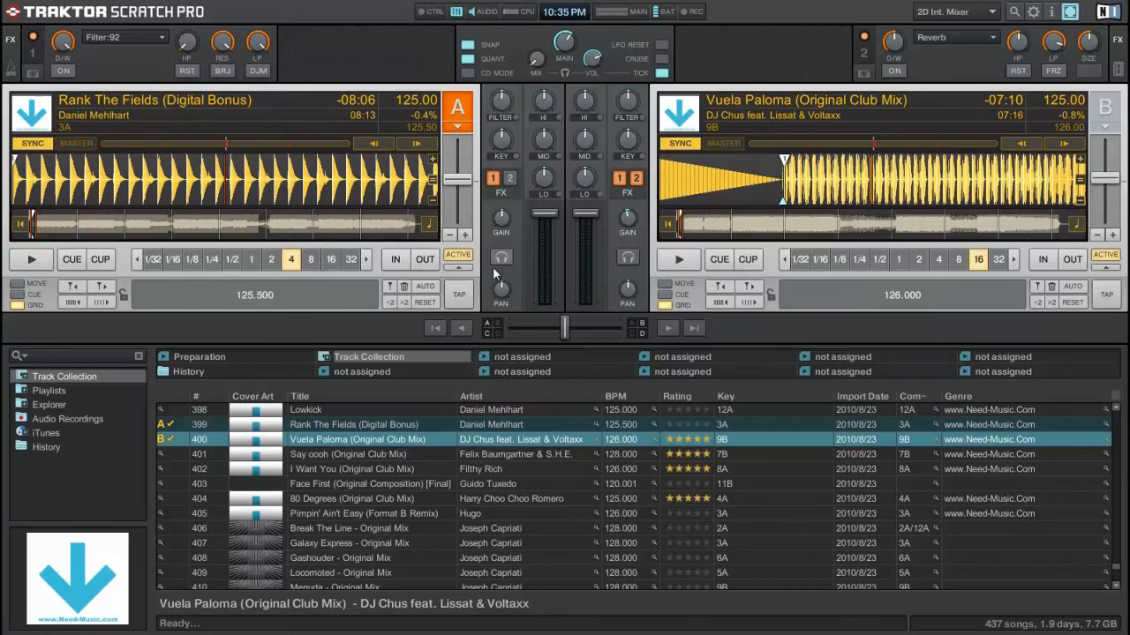
left_click(465, 268)
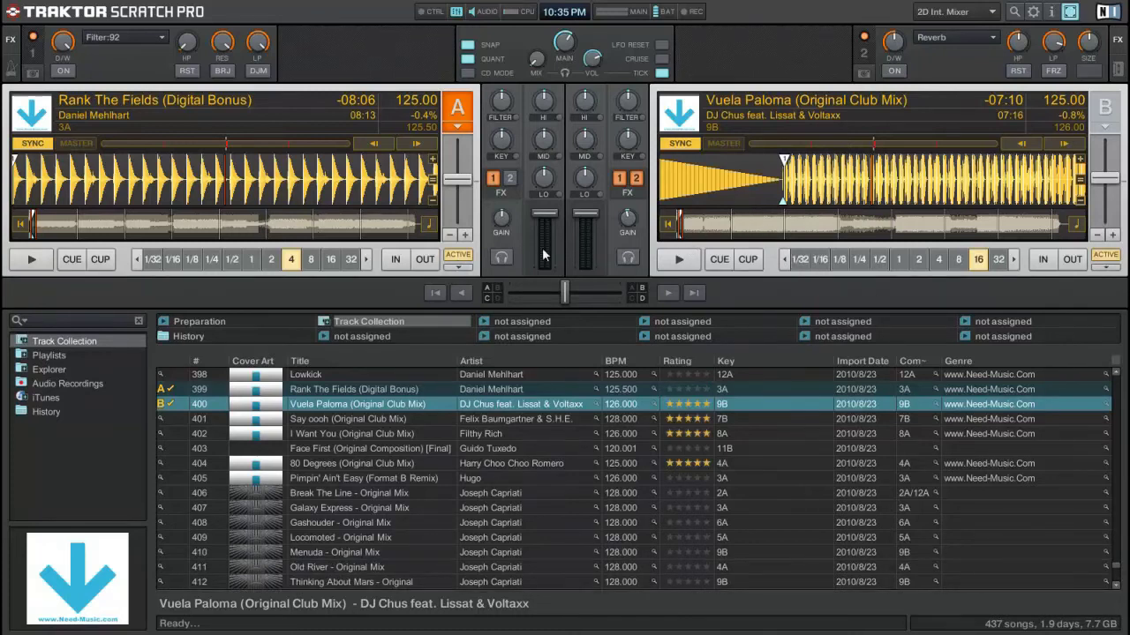
left_click(464, 268)
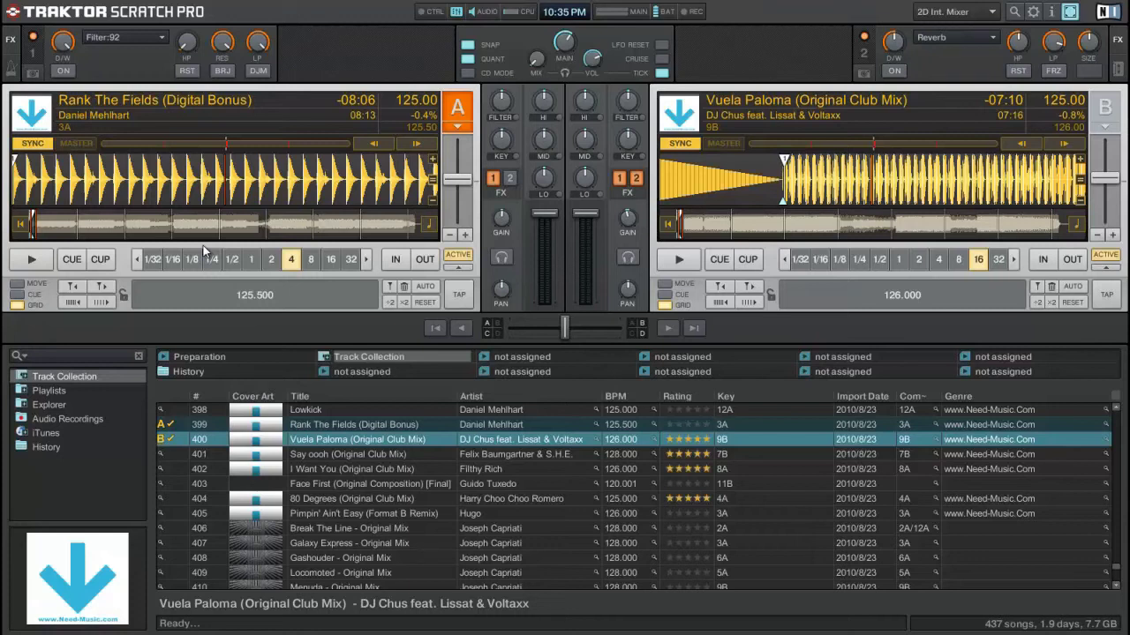
Step: Play both decks together at 125.00 BPM for about 25 seconds, then stop them
key("space")
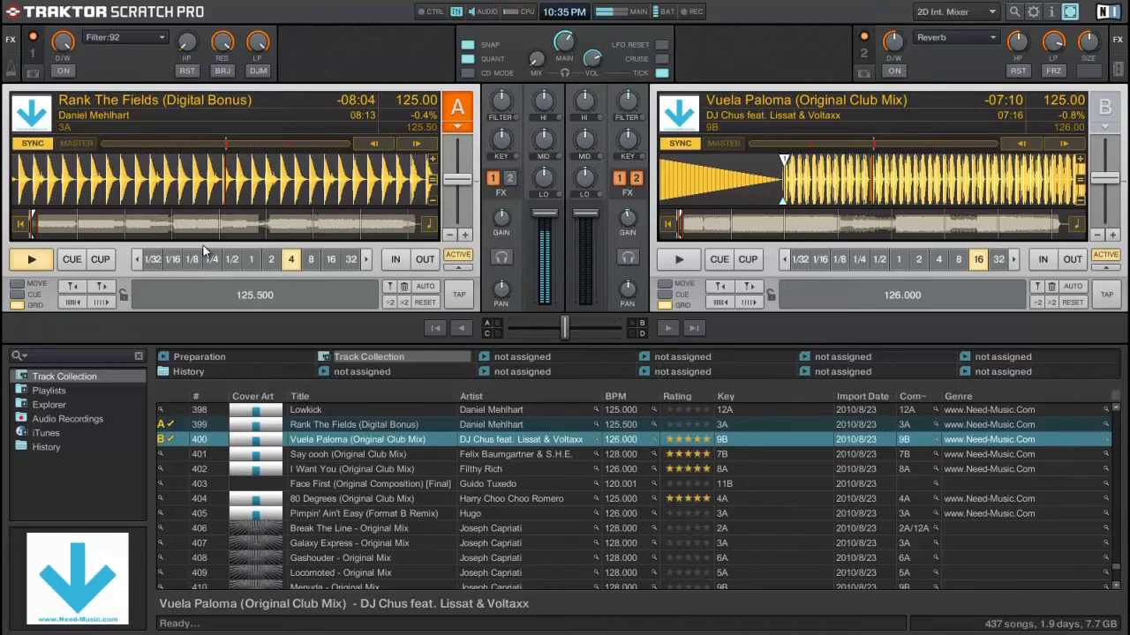
key("space")
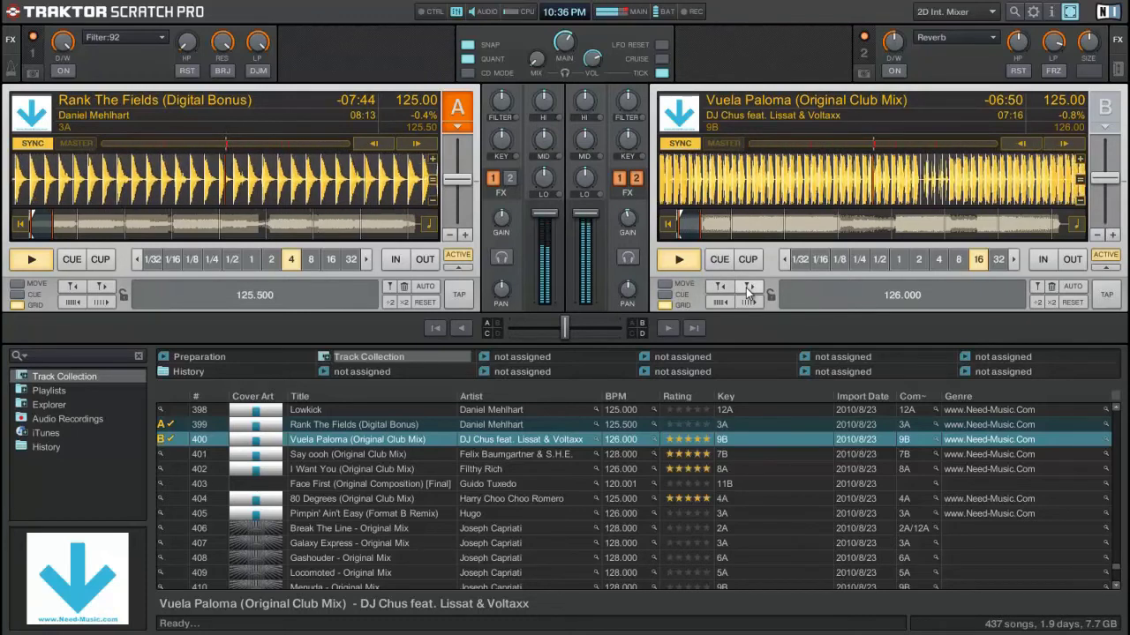
key("space")
key("space")
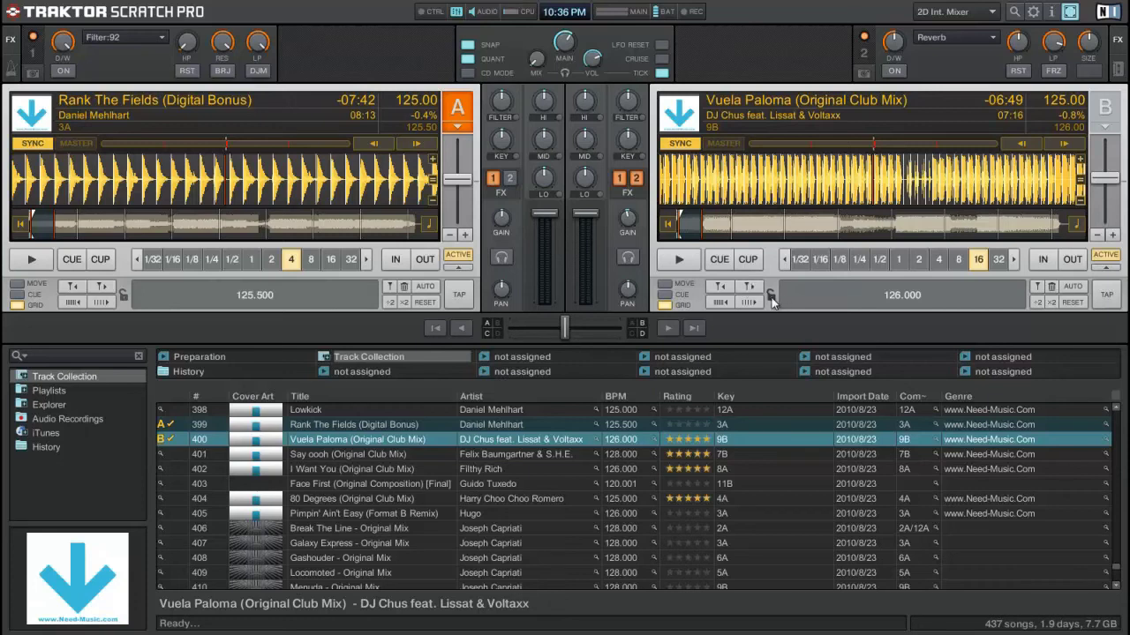
left_click(771, 296)
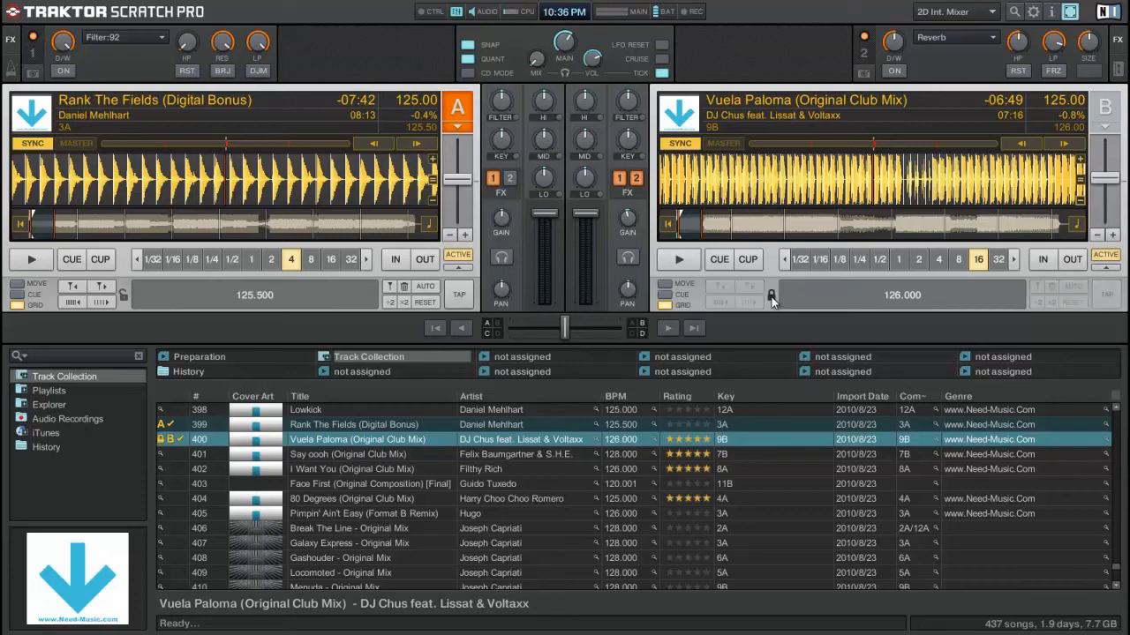
left_click(771, 299)
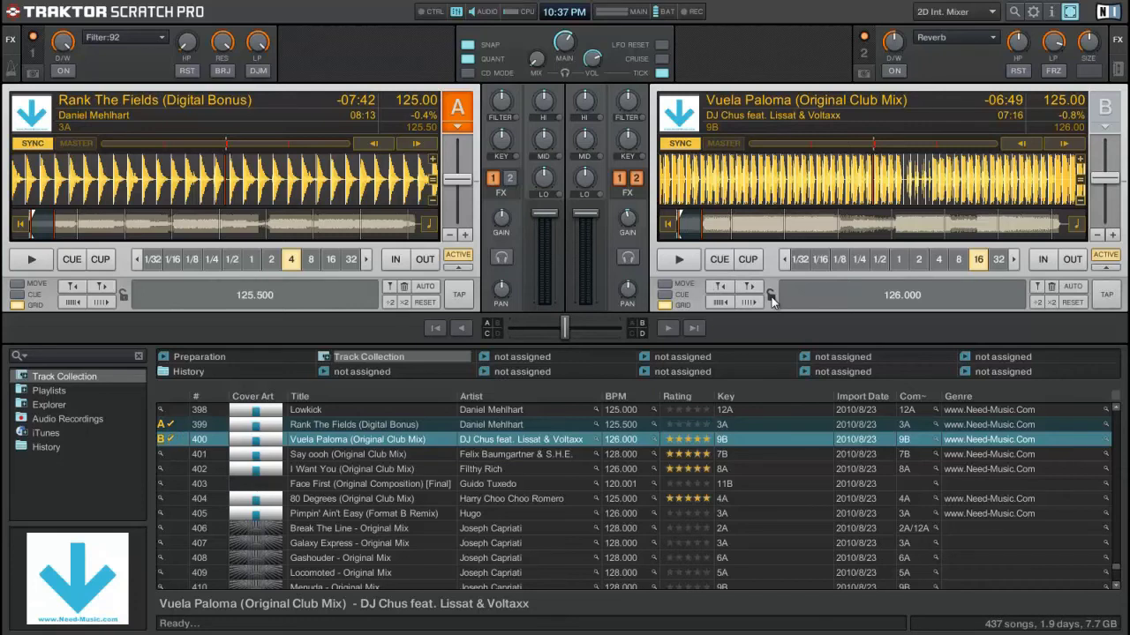